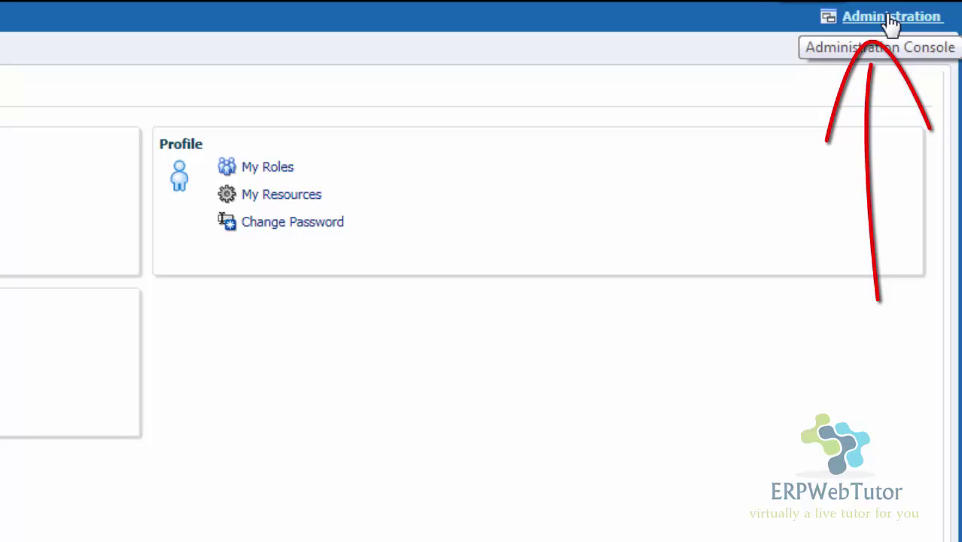
Switch from the Self-Service profile page to the Administration console
click(890, 23)
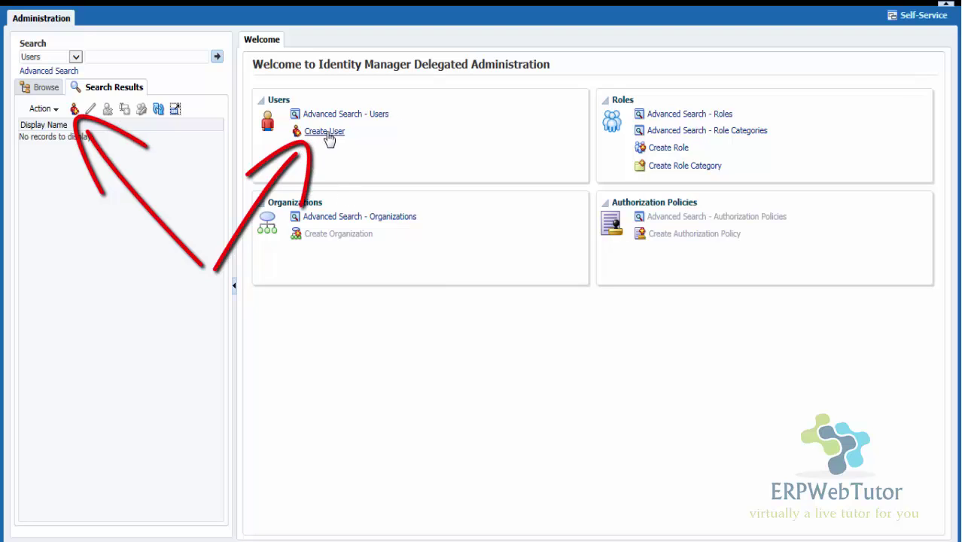
Choose Create User under Users on the Welcome panel
click(324, 132)
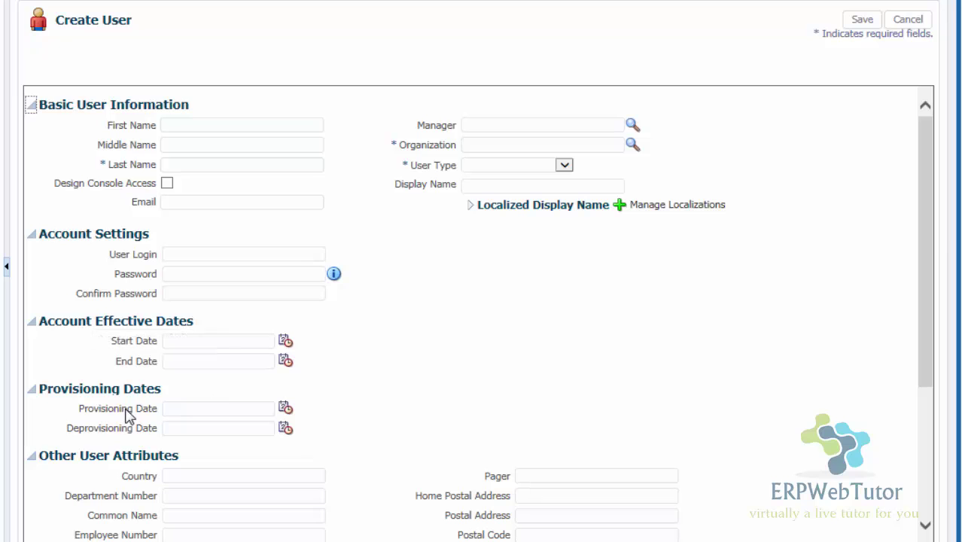
scroll(284, 424, down, 3)
scroll(283, 420, down, 2)
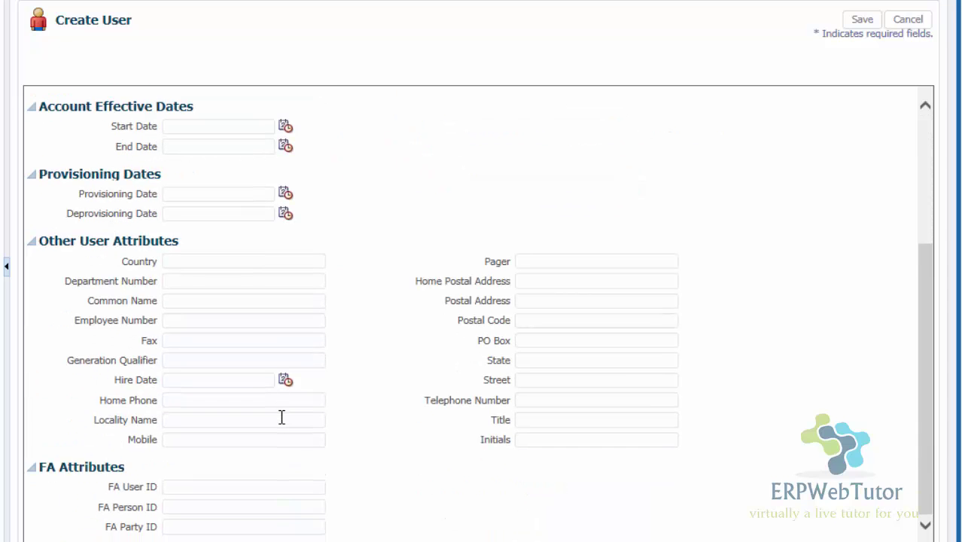
scroll(281, 417, up, 5)
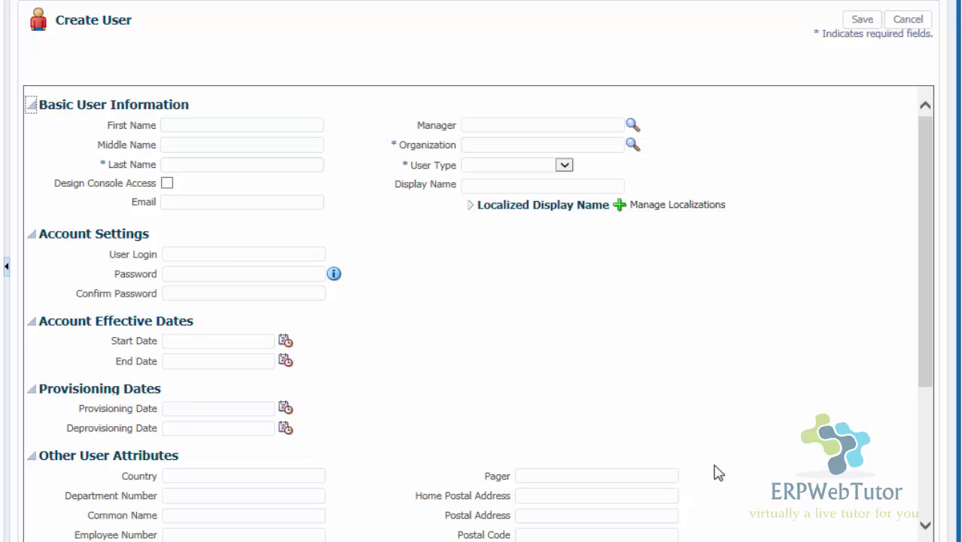
Enter TEST as the first name and TEST as the last name
click(220, 124)
text(TEST)
click(184, 164)
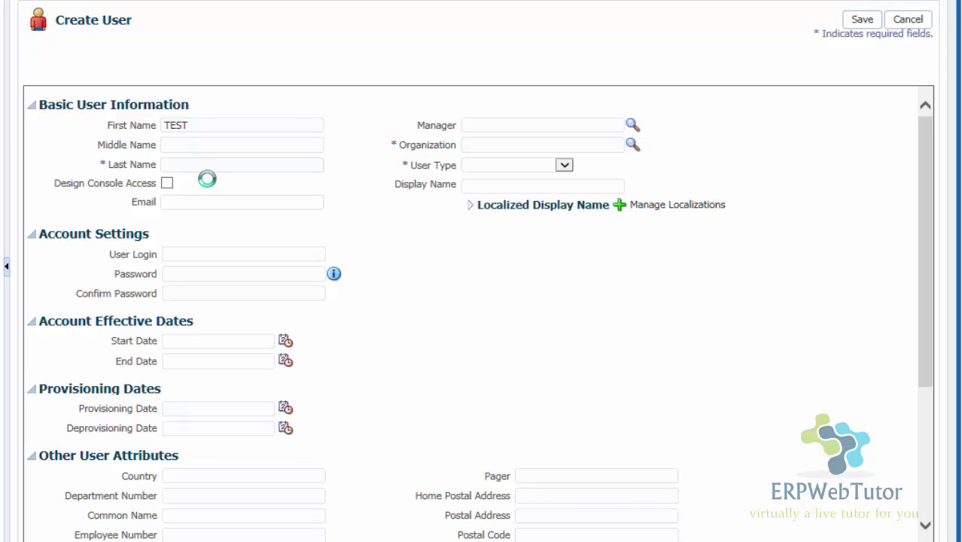
text(TEST)
click(185, 206)
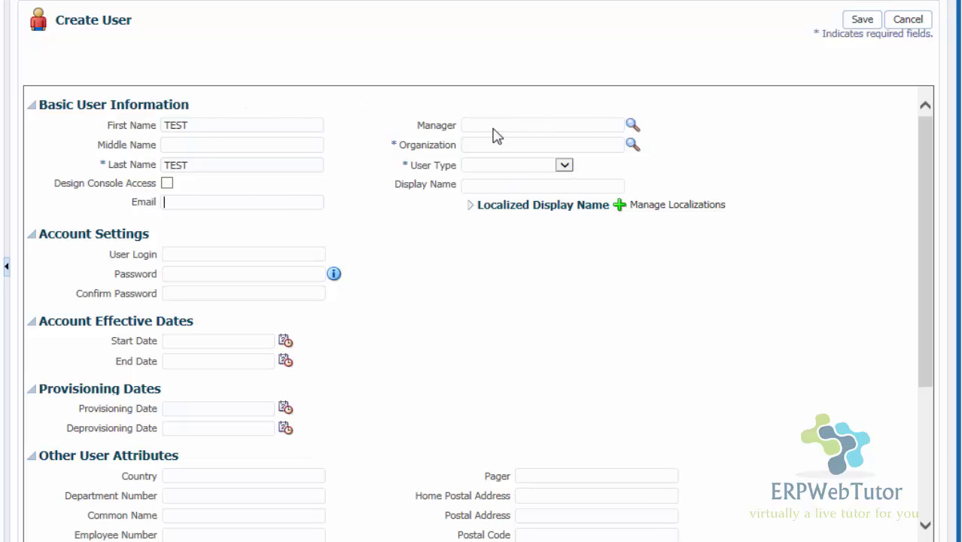
click(633, 145)
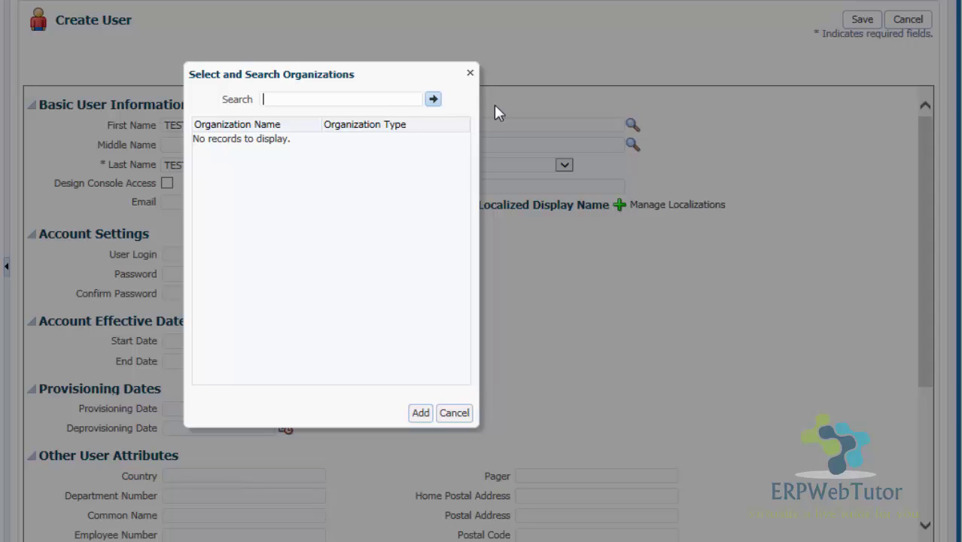
Search the organizations and add Xellerate Users as the user's organization
click(434, 100)
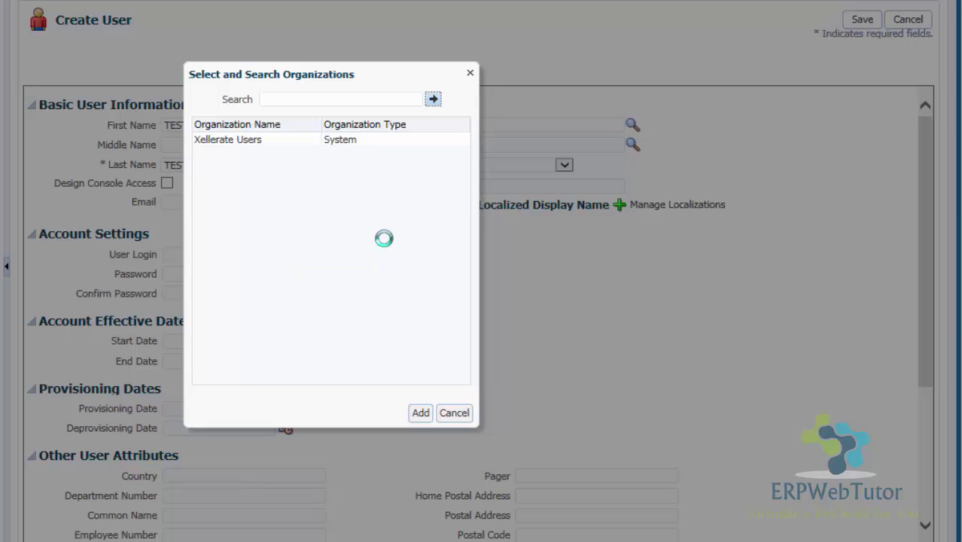
click(222, 143)
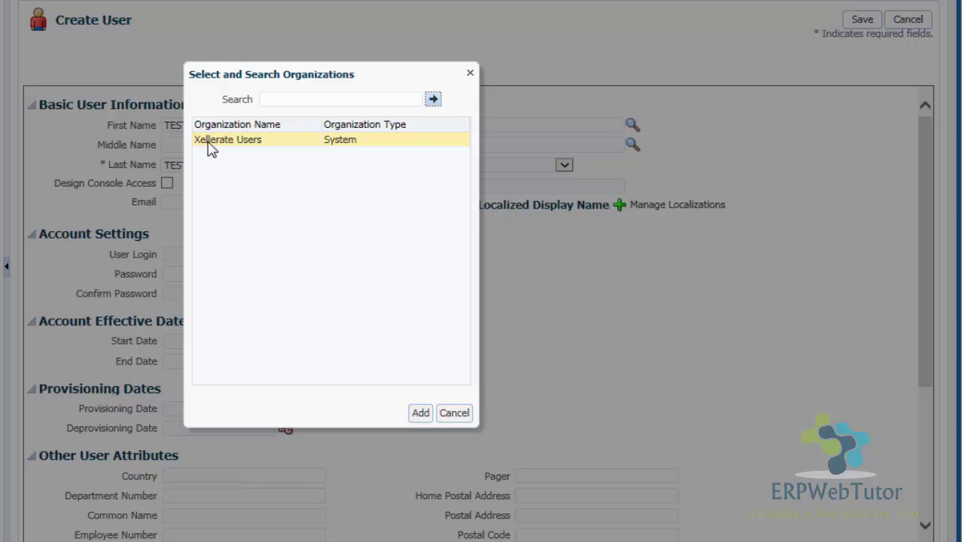
click(211, 147)
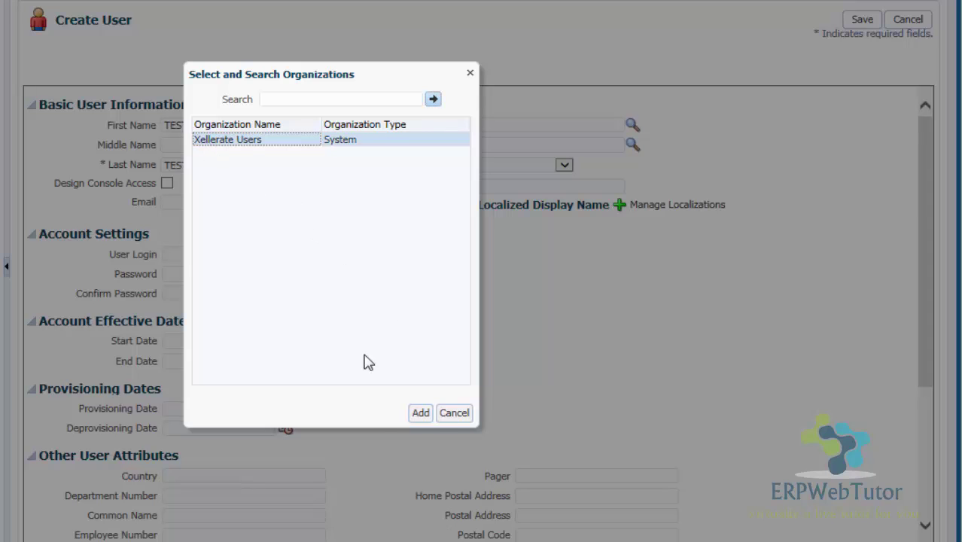
click(421, 413)
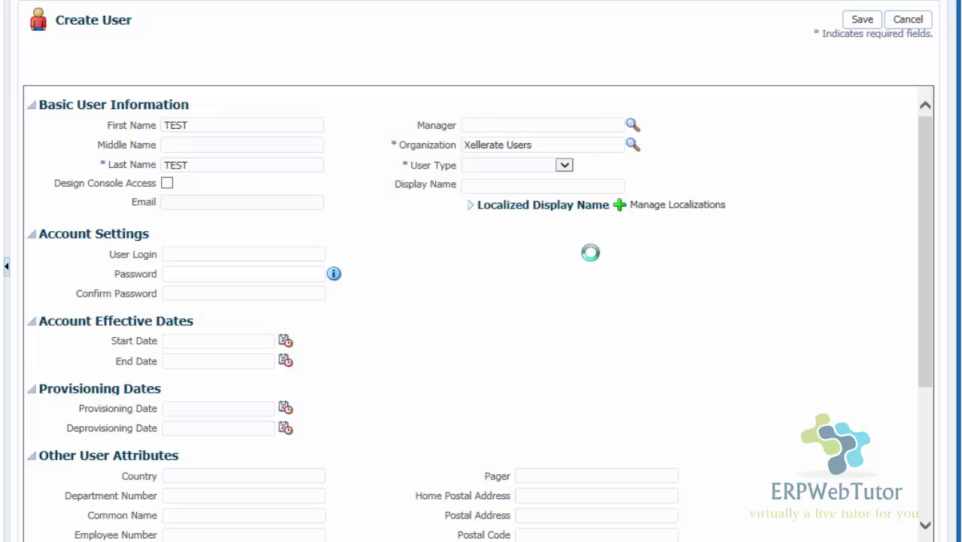
Set the User Type to Consultant
click(569, 167)
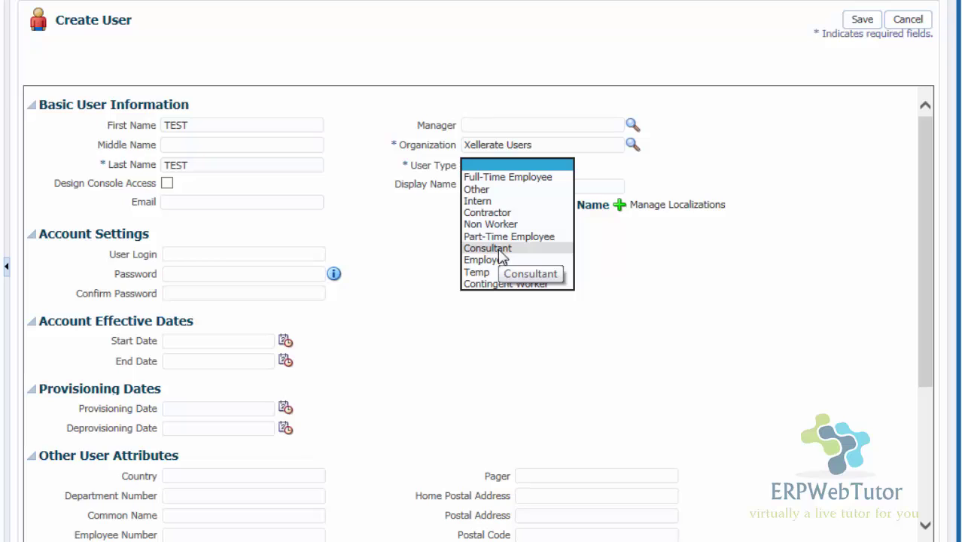
click(498, 250)
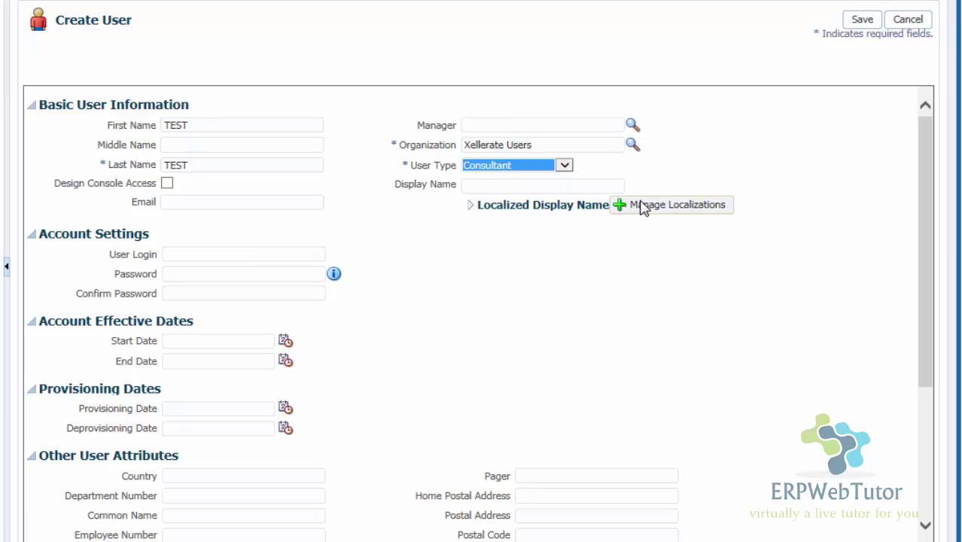
click(597, 321)
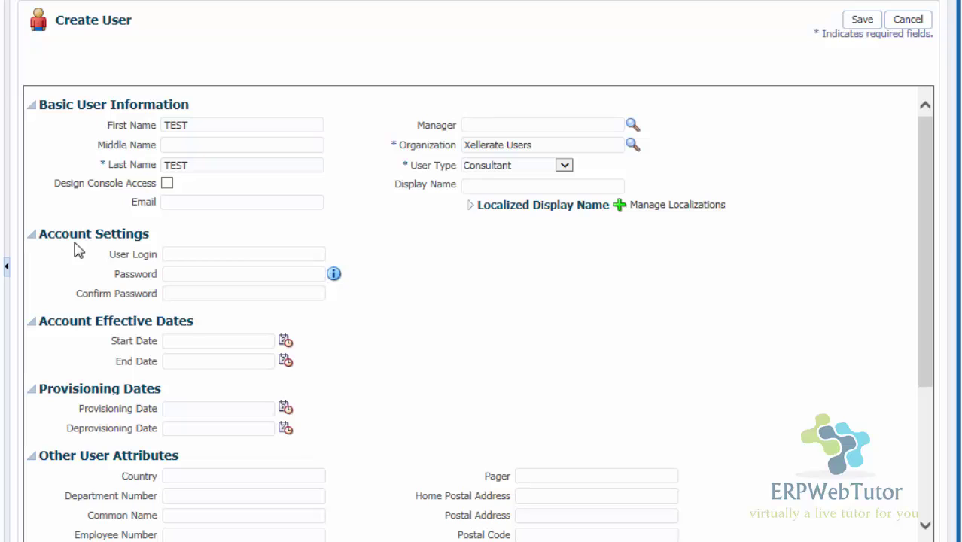
Enter user login demohr, then type the account password and confirm it
click(170, 258)
text(demohr)
click(197, 266)
key(Tab)
key(Tab)
click(420, 313)
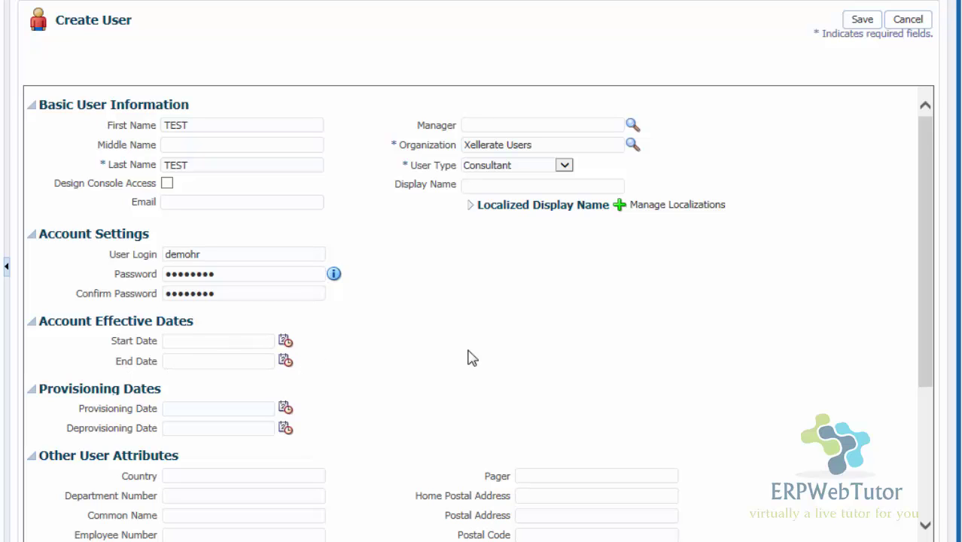
scroll(468, 358, down, 1)
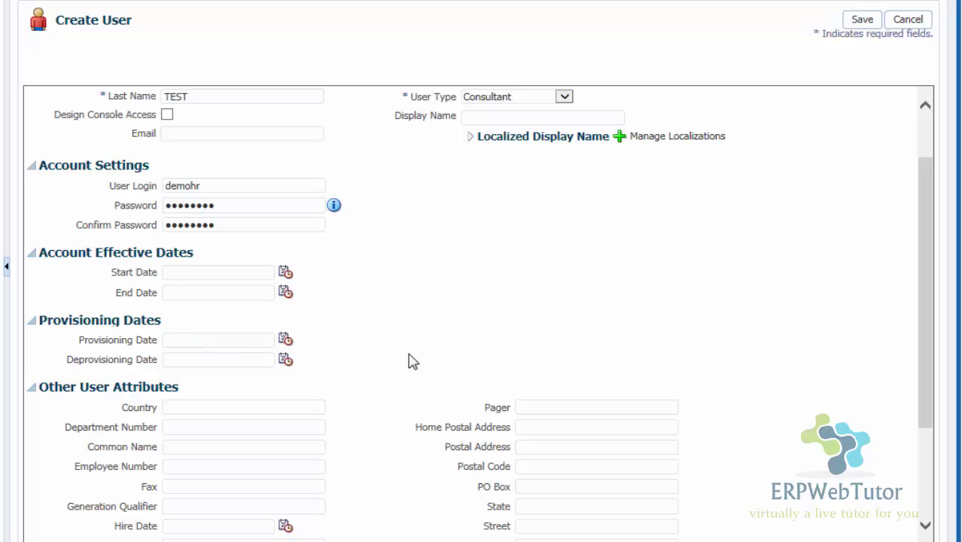
Leave the optional attributes empty and save the new user
scroll(412, 356, down, 3)
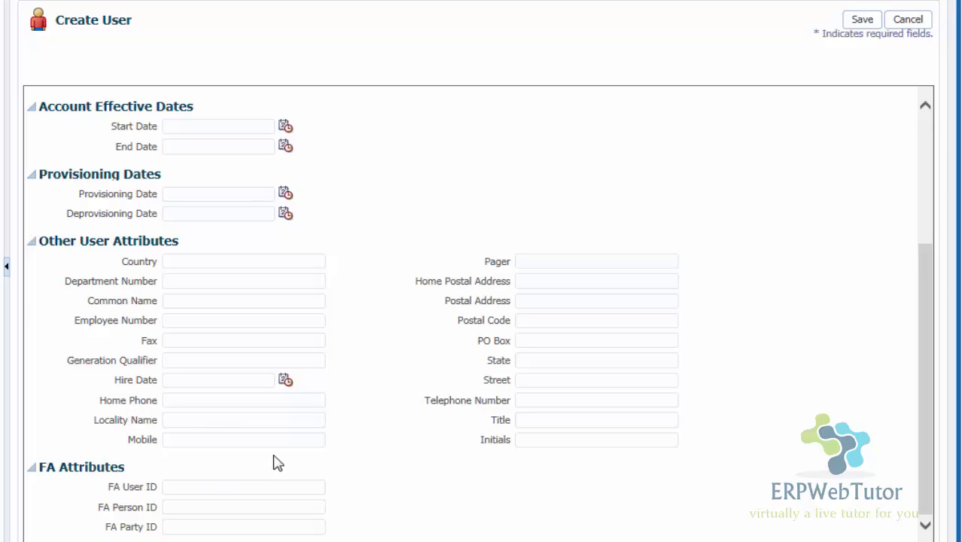
scroll(273, 460, up, 5)
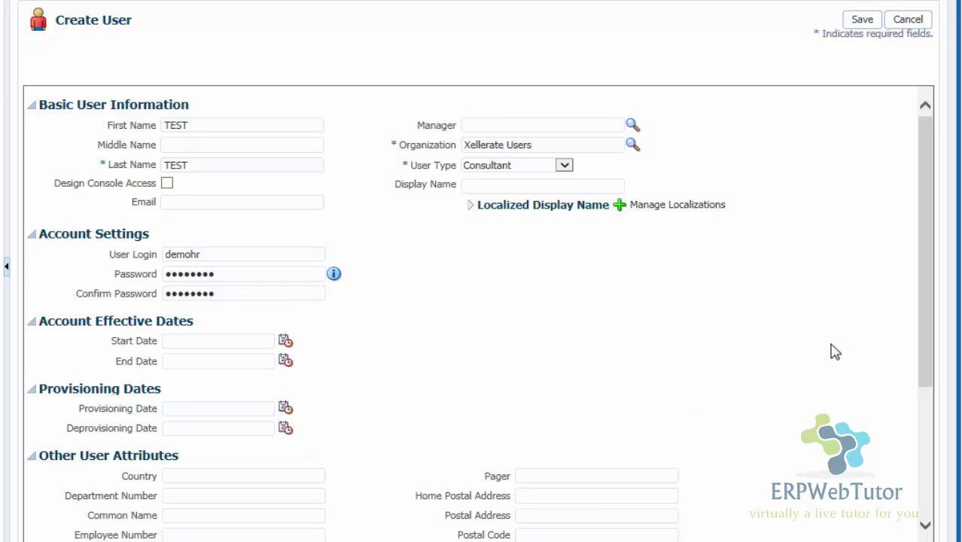
click(862, 22)
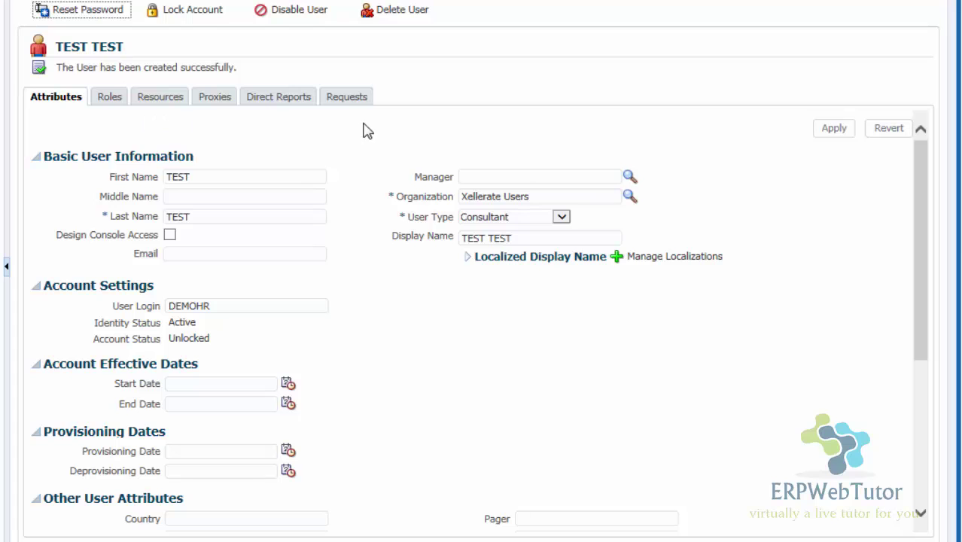
Scroll through TEST TEST's Attributes tab to check the saved values
scroll(617, 397, down, 7)
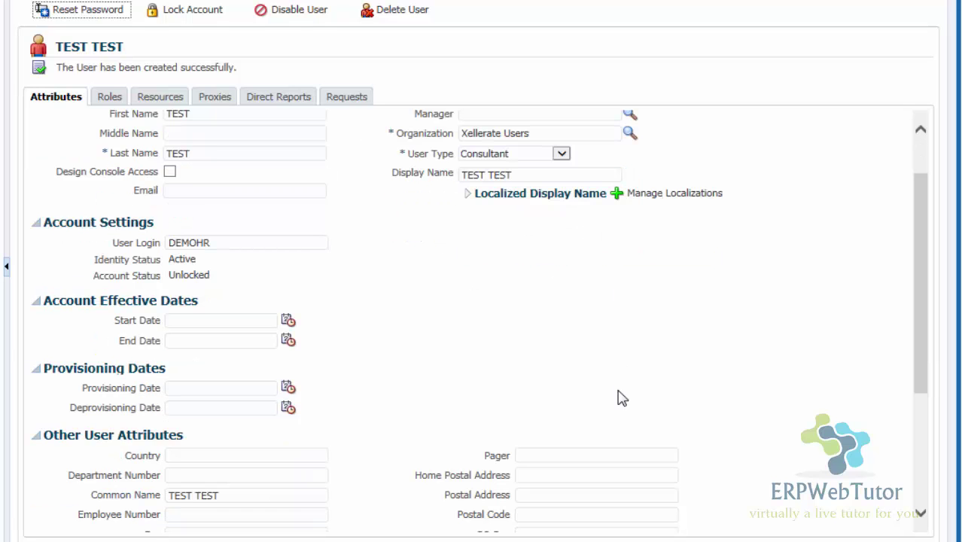
scroll(619, 391, up, 7)
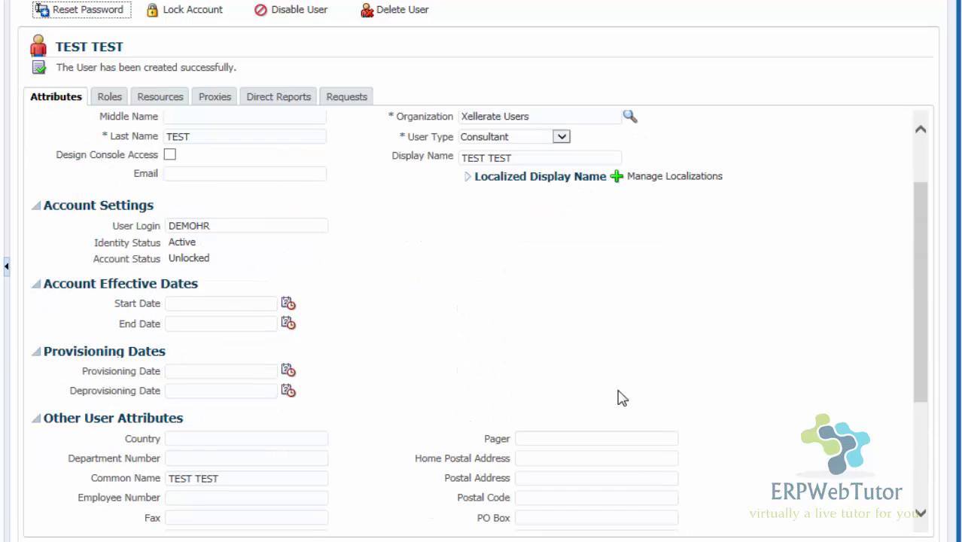
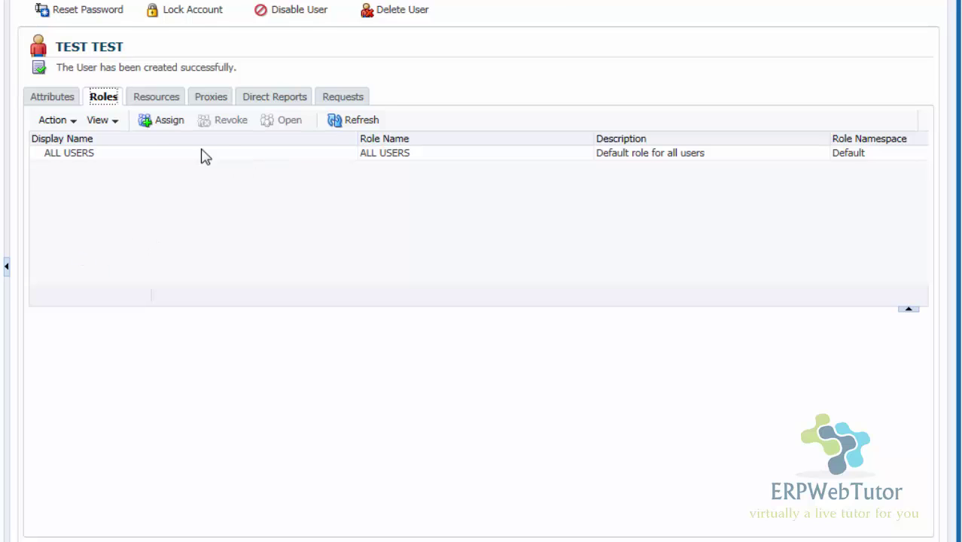
click(180, 158)
Search roles by display name 'IT Security' and assign IT Security Manager to the user
click(161, 126)
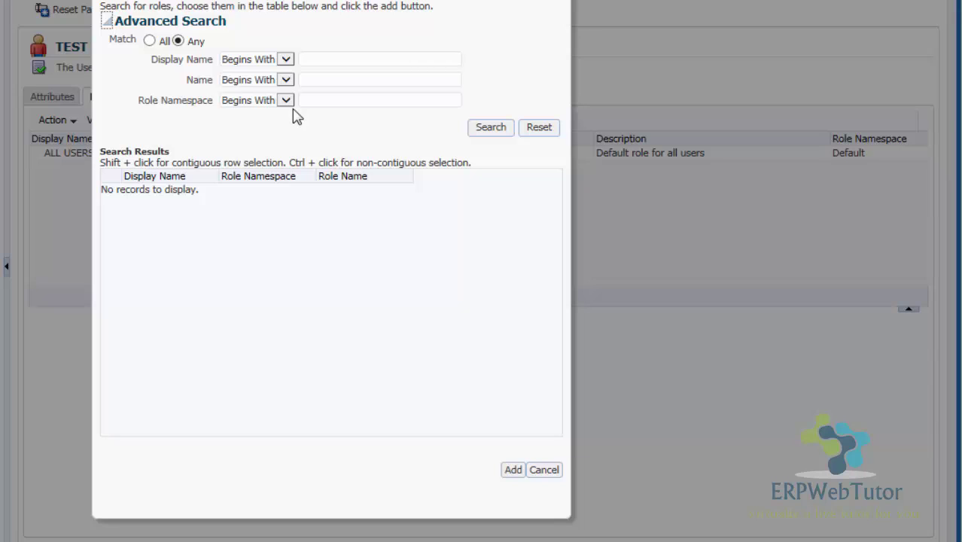
click(339, 61)
text(IT S)
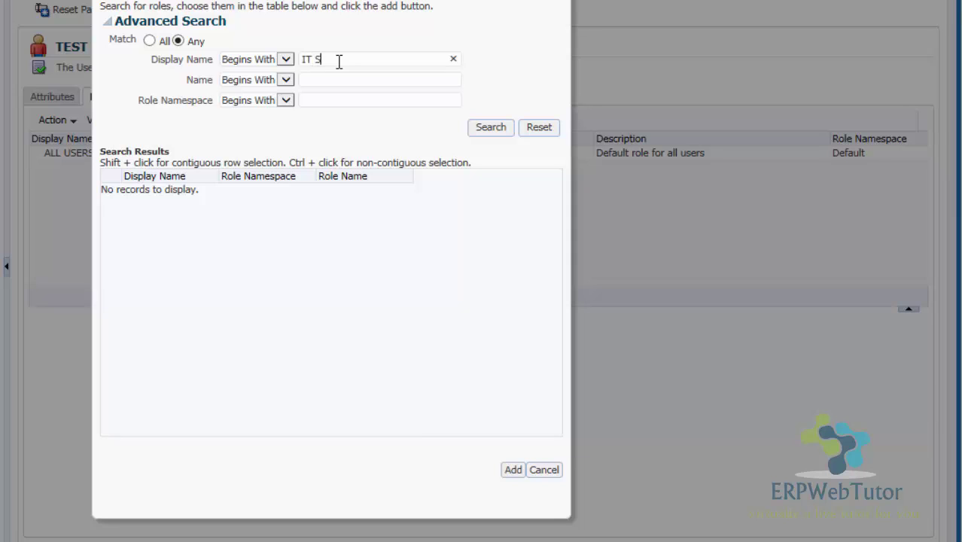
text(ecurity)
click(491, 128)
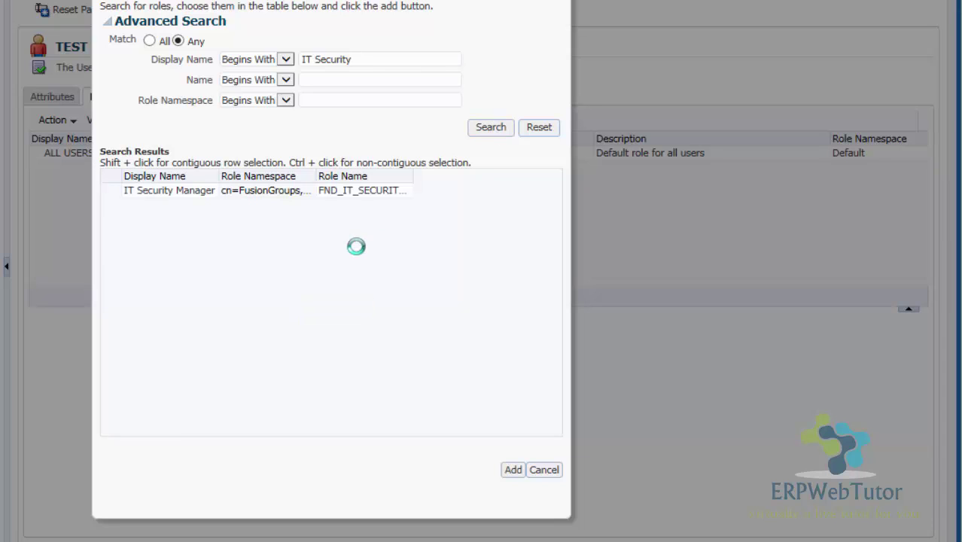
click(159, 197)
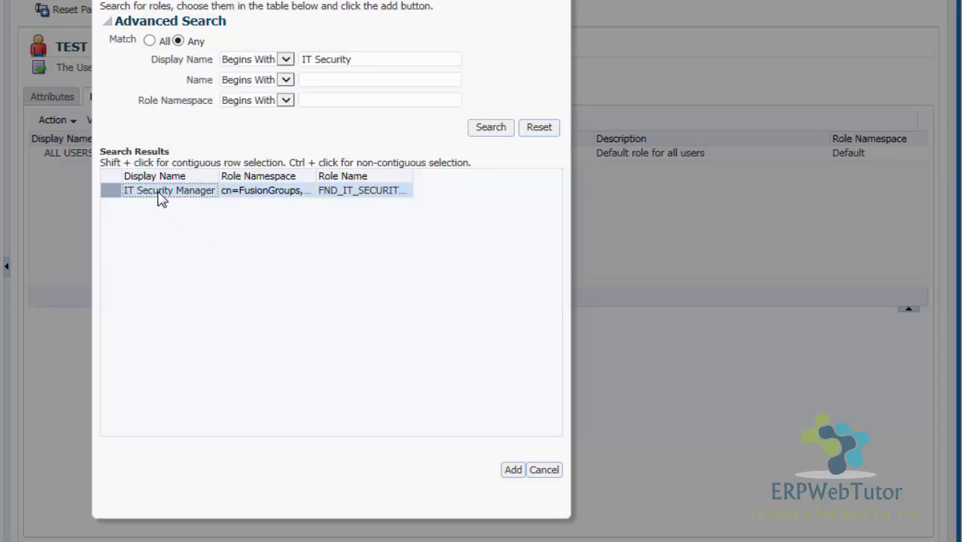
click(513, 469)
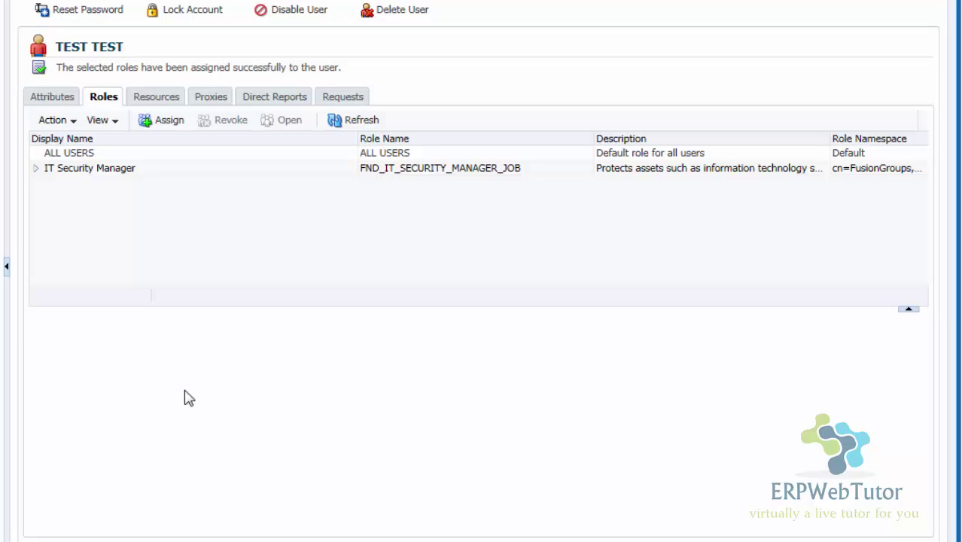
Search roles for 'application imple' and add the Application Implementation Consultant role
click(170, 120)
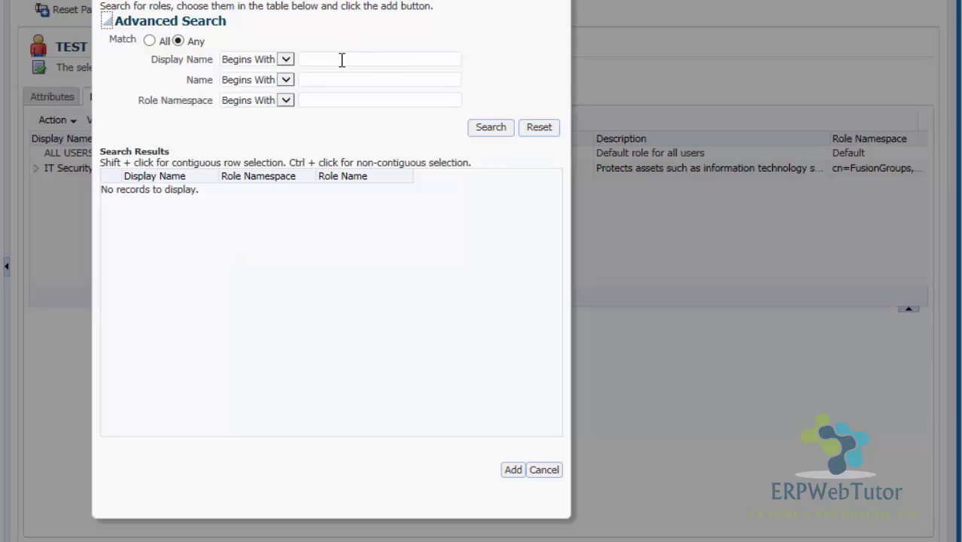
click(342, 59)
text(application impl)
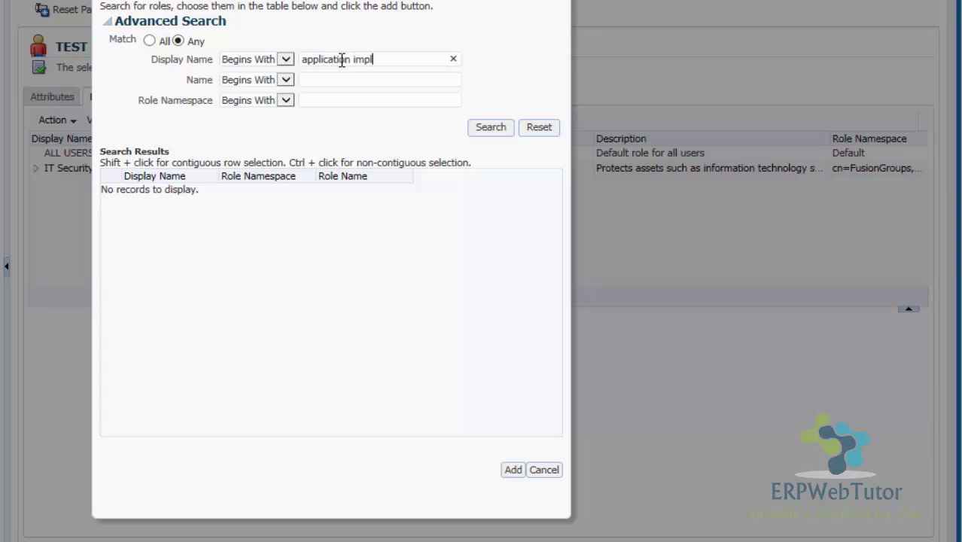
text(e)
click(490, 127)
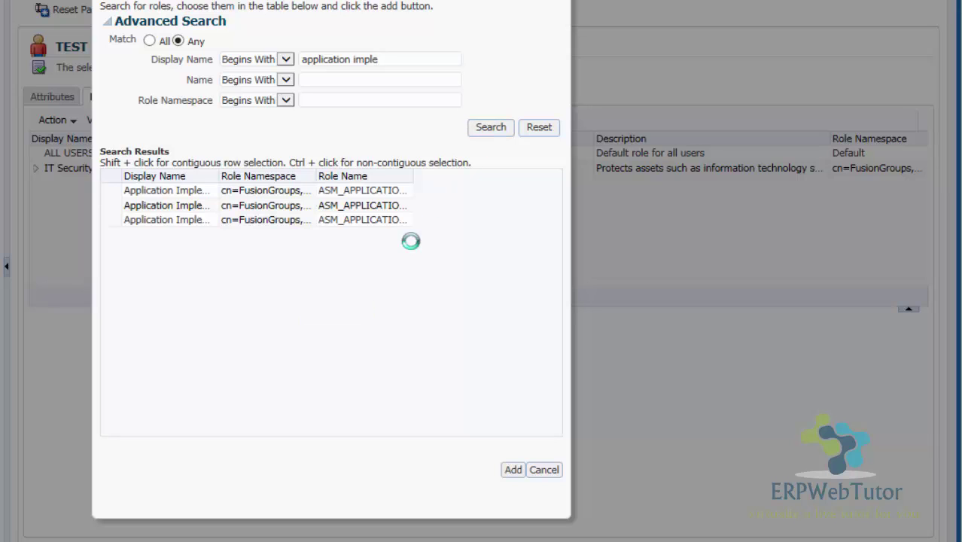
drag(217, 176, 316, 198)
click(235, 220)
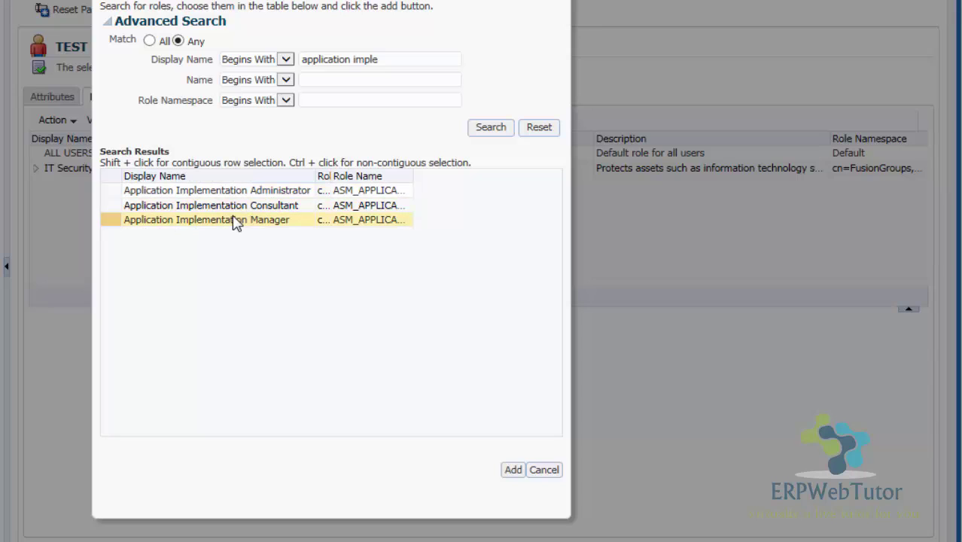
click(239, 207)
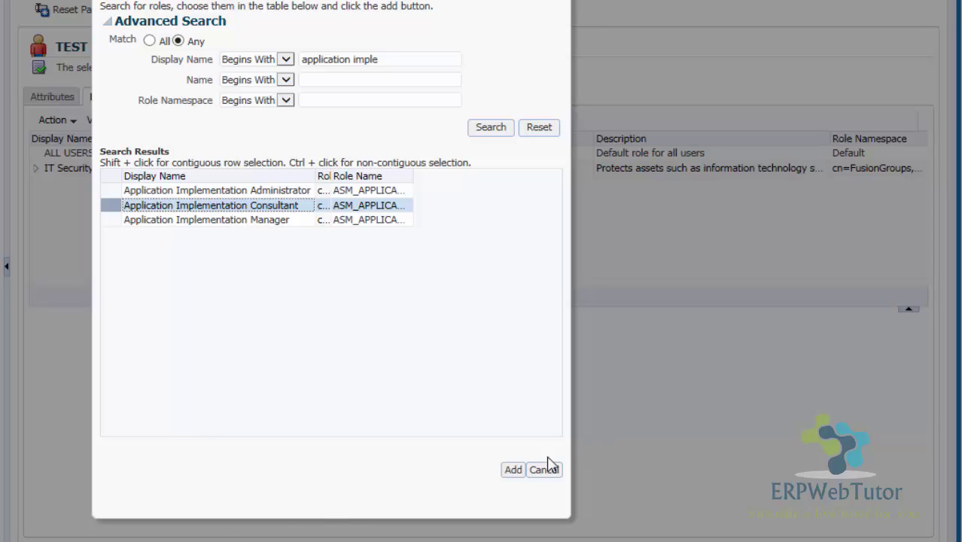
click(513, 472)
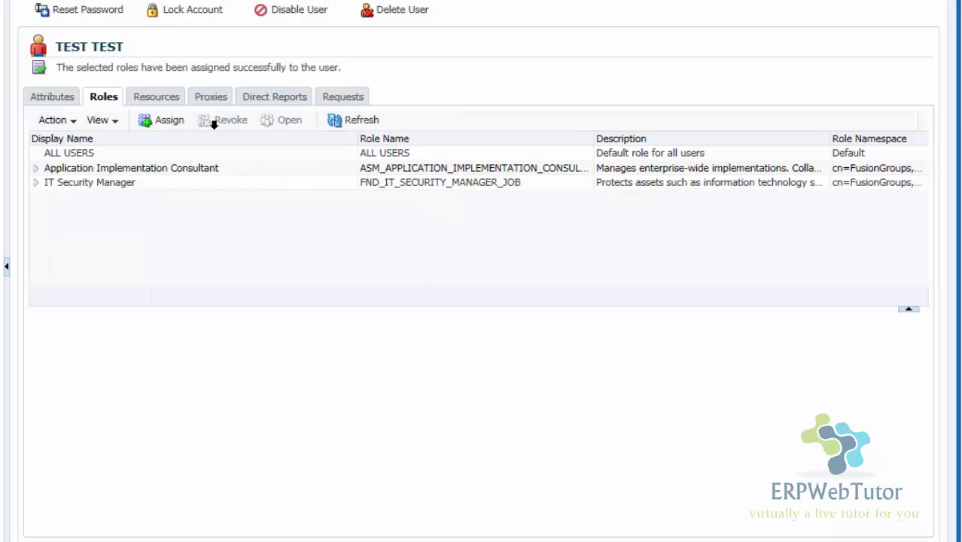
Search 'application imple' again, widening the Display Name column, and add Application Implementation Manager
click(169, 120)
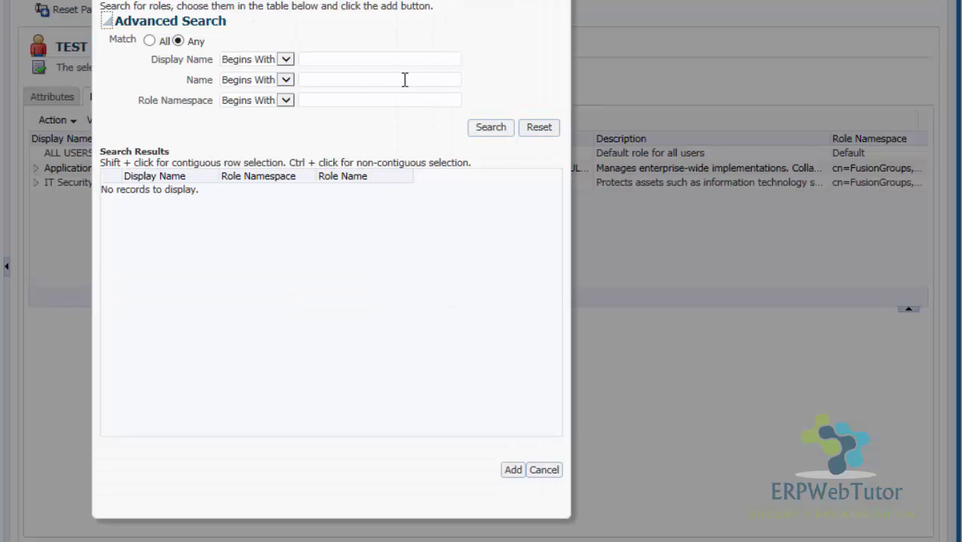
click(317, 60)
text(application imple)
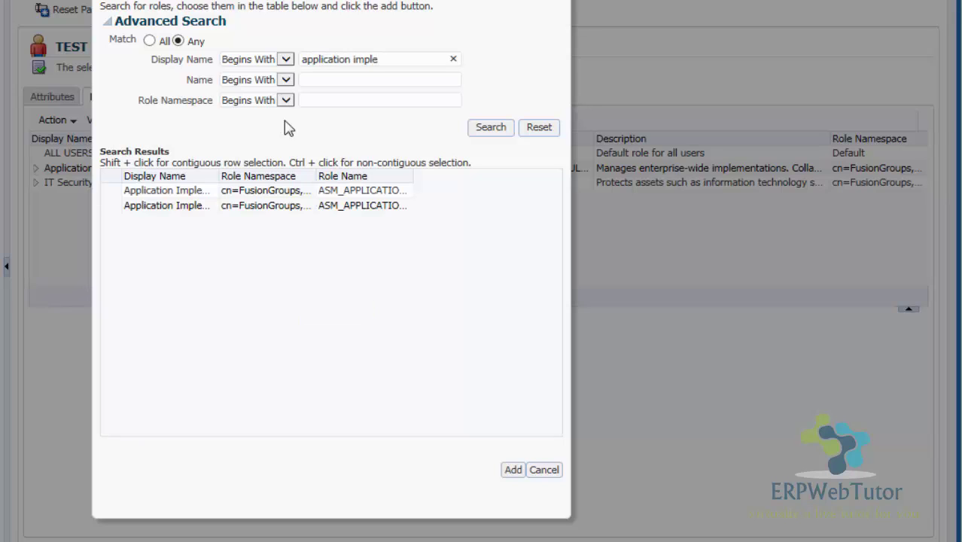
drag(216, 175, 322, 169)
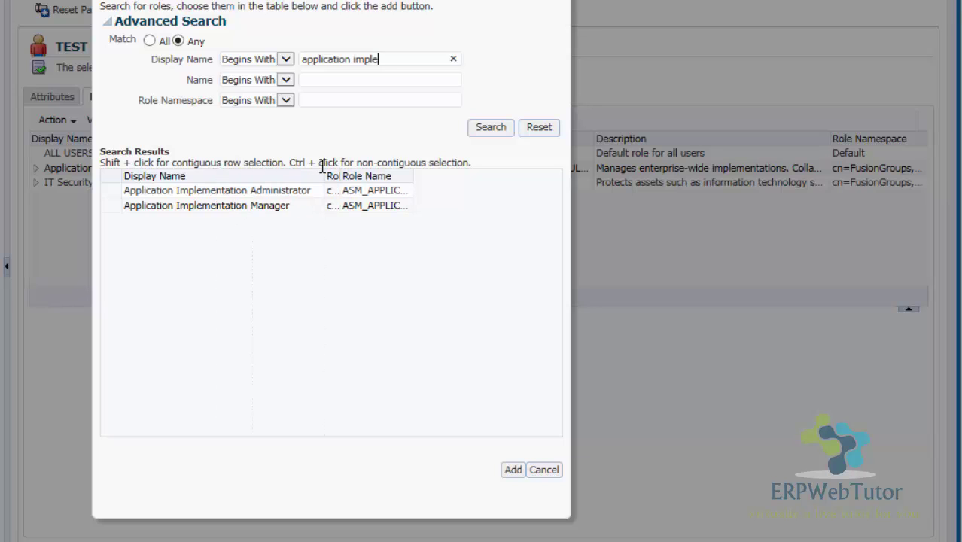
drag(324, 173, 373, 175)
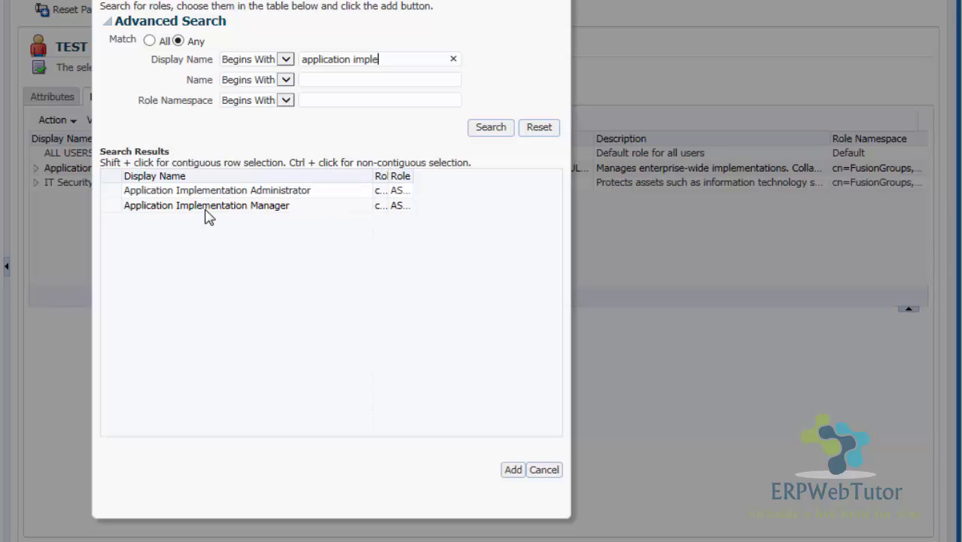
click(273, 191)
click(249, 208)
click(230, 206)
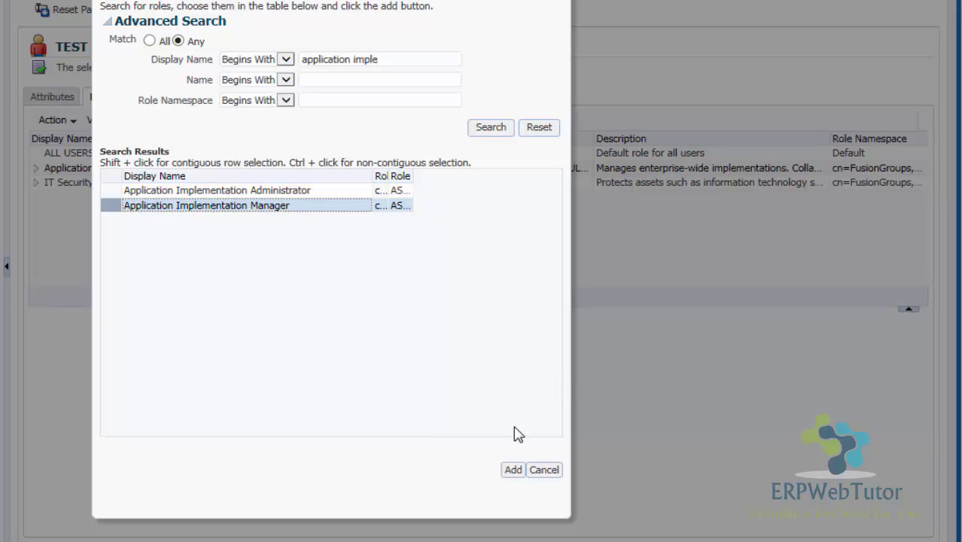
click(513, 470)
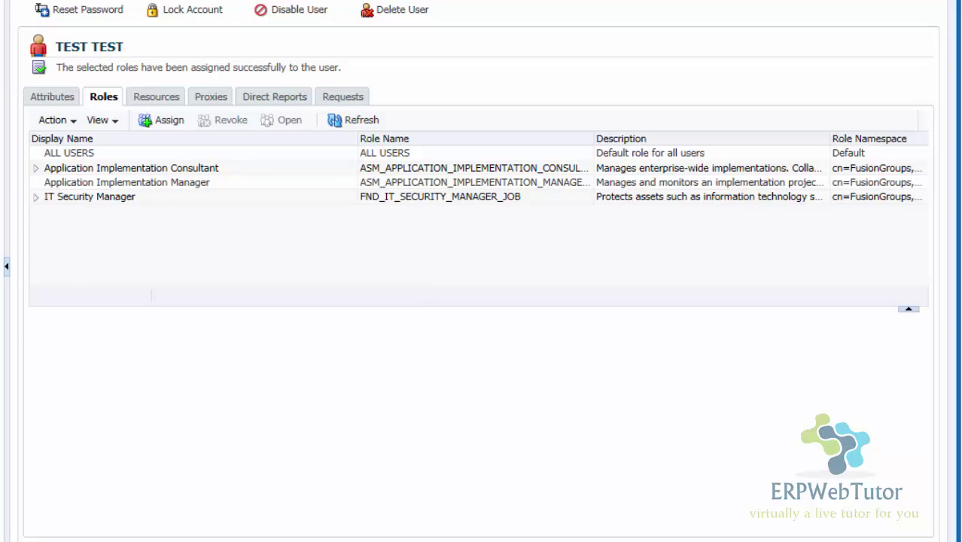
Review the Roles tab listing ALL USERS, IT Security Manager and both Application Implementation roles
click(189, 156)
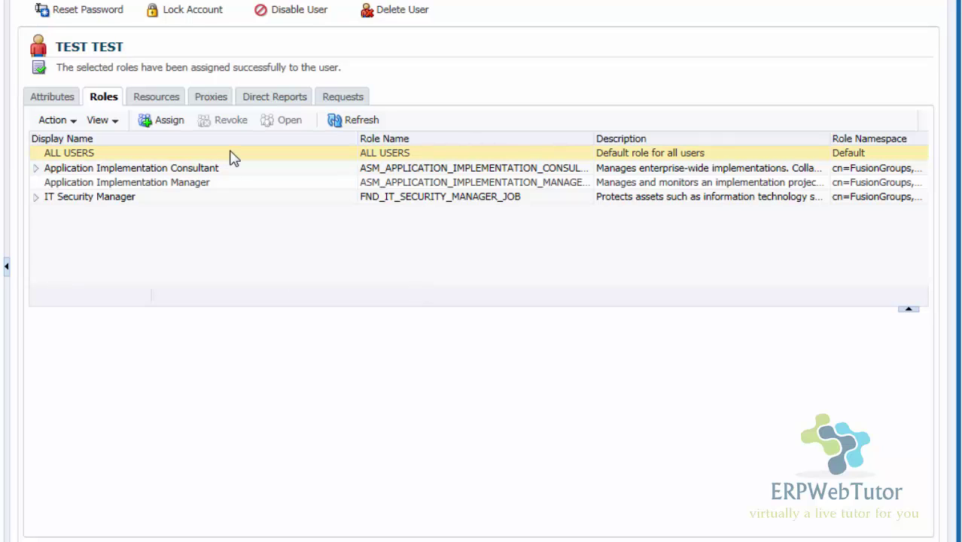